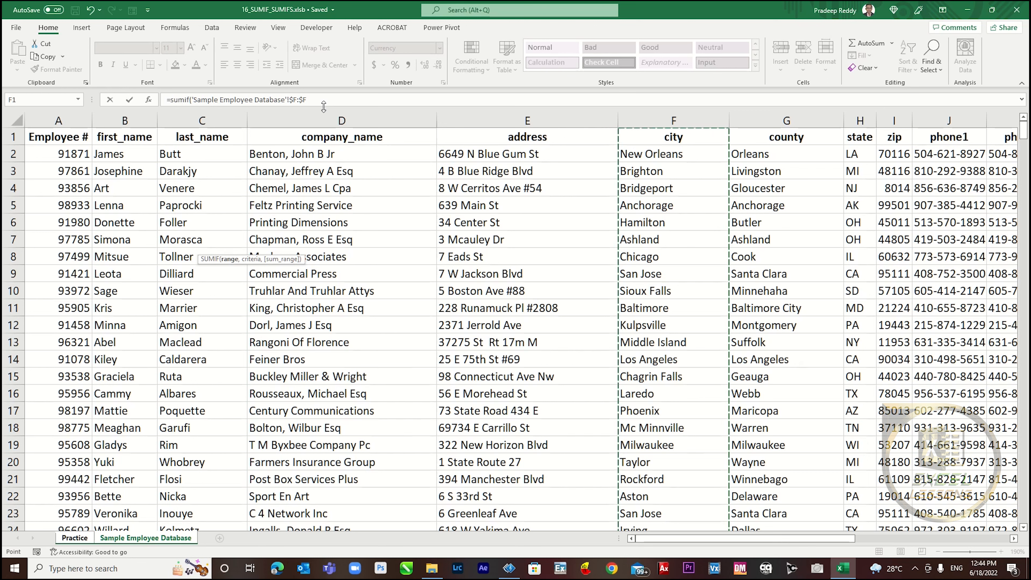
Set the SUMIF criteria to $B6 on the Practice sheet, removing the sheet name from the reference.
{"action": "type", "text": ","}
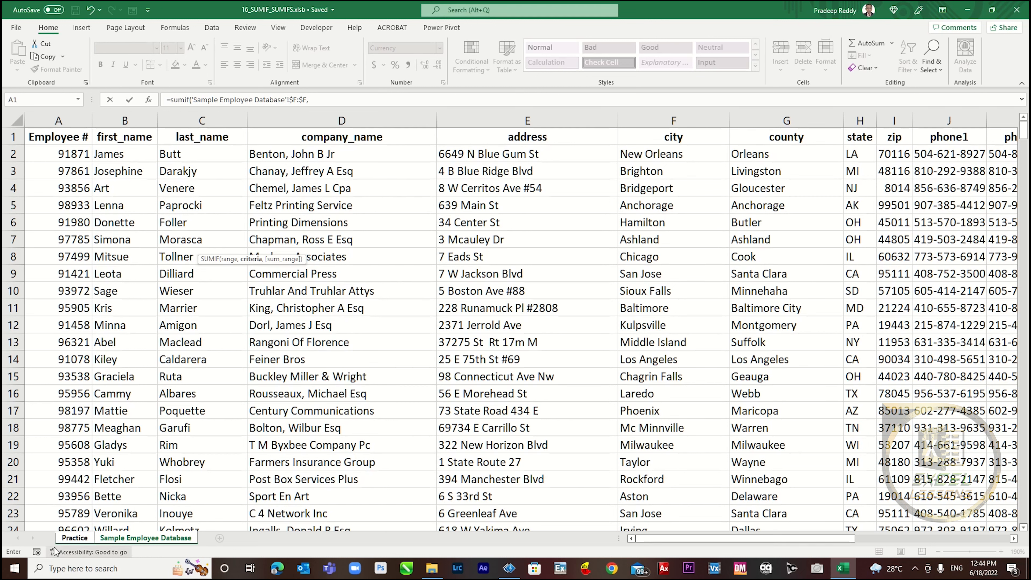
{"action": "left_click", "coordinate": [73, 538]}
{"action": "left_click", "coordinate": [148, 239]}
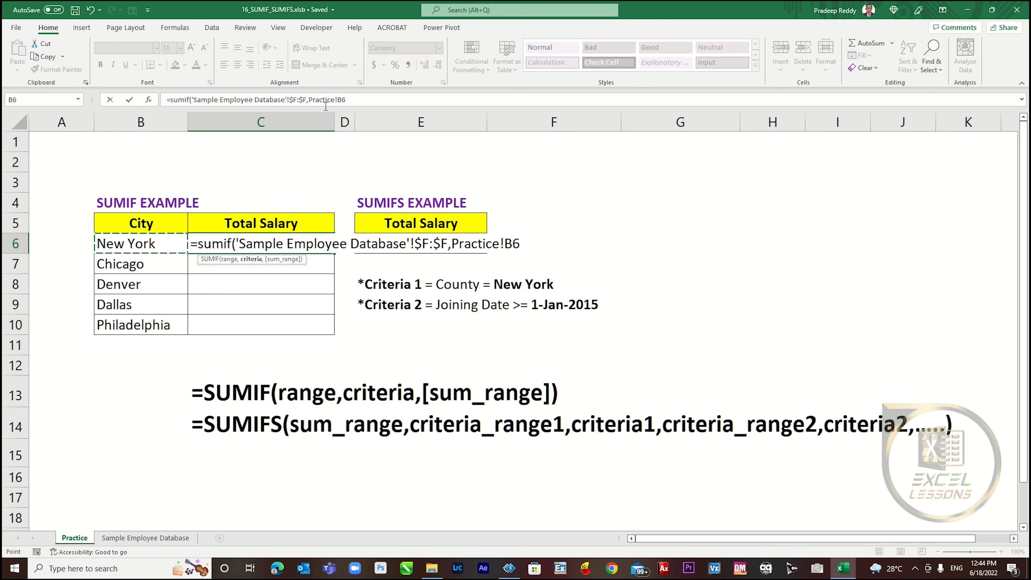
{"action": "left_click_drag", "start_coordinate": [309, 100], "coordinate": [337, 99]}
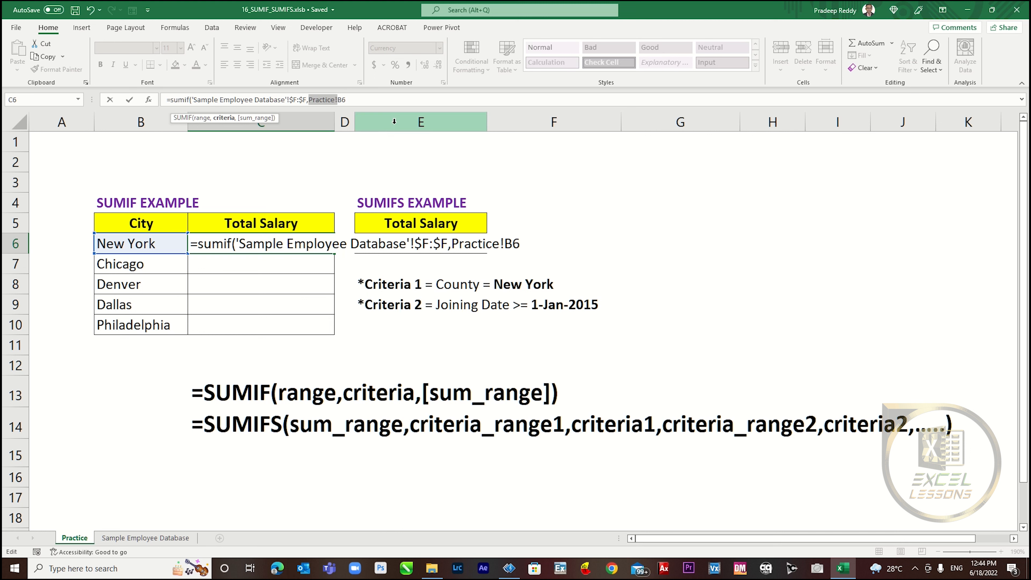
{"action": "key", "text": "BackSpace"}
{"action": "type", "text": "$"}
{"action": "left_click", "coordinate": [341, 99]}
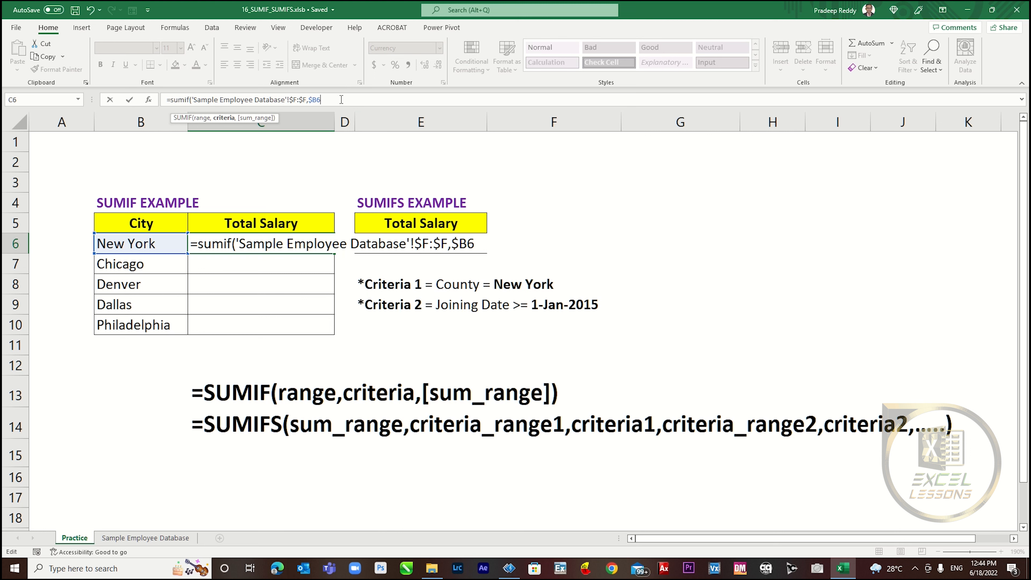
Use the employee database's Salary column, locked as $N:$N, as the SUMIF sum range and complete the formula.
{"action": "type", "text": ","}
{"action": "left_click", "coordinate": [155, 542]}
{"action": "scroll", "coordinate": [516, 325], "scroll_direction": "right", "scroll_amount": 3}
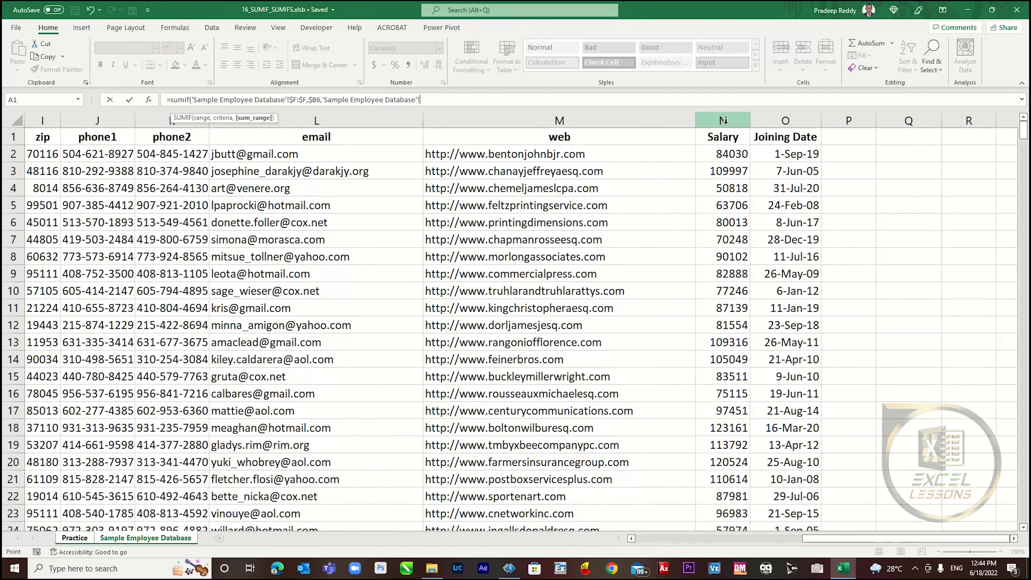
{"action": "left_click", "coordinate": [724, 120]}
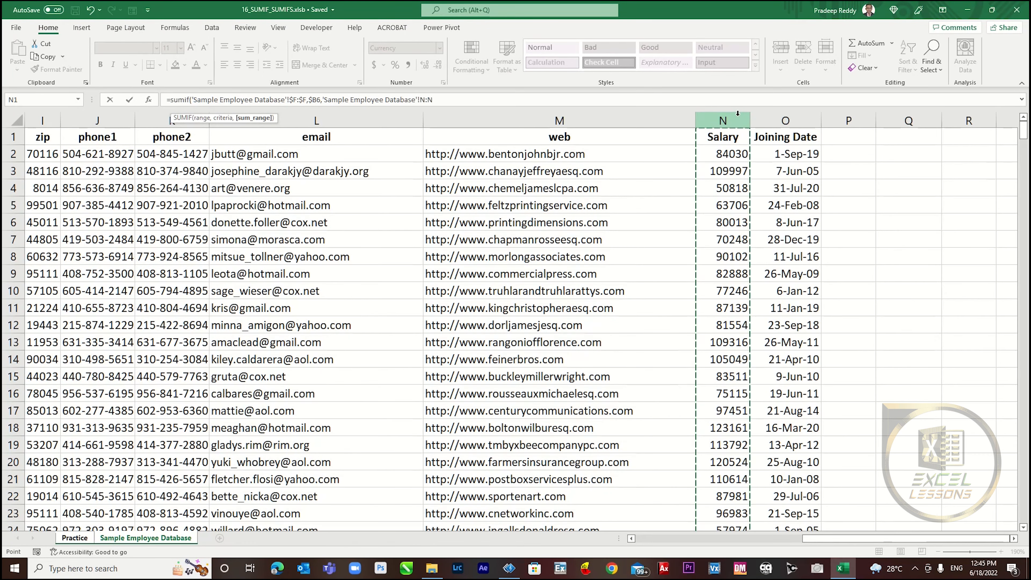
{"action": "key", "text": "F4"}
{"action": "type", "text": ")"}
{"action": "key", "text": "Return"}
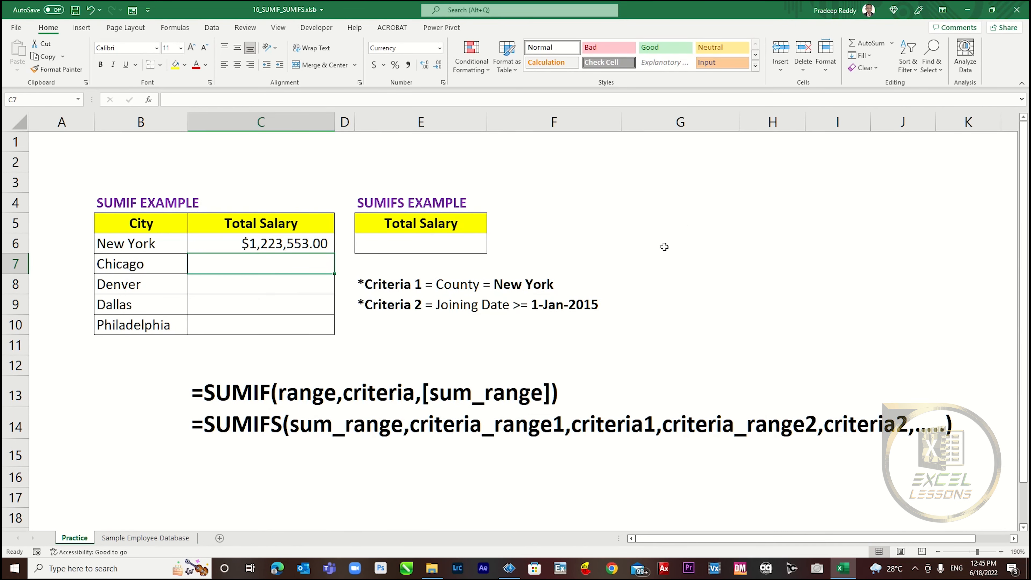
Fill the SUMIF formula from C6 down through C10 for the remaining cities.
{"action": "left_click", "coordinate": [285, 285]}
{"action": "left_click", "coordinate": [296, 249]}
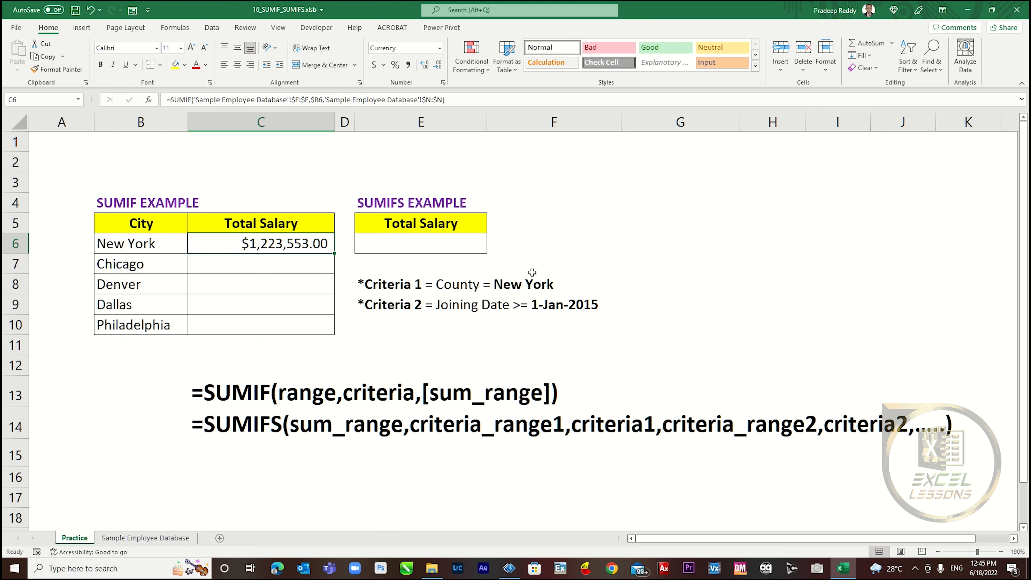
{"action": "double_click", "coordinate": [334, 253]}
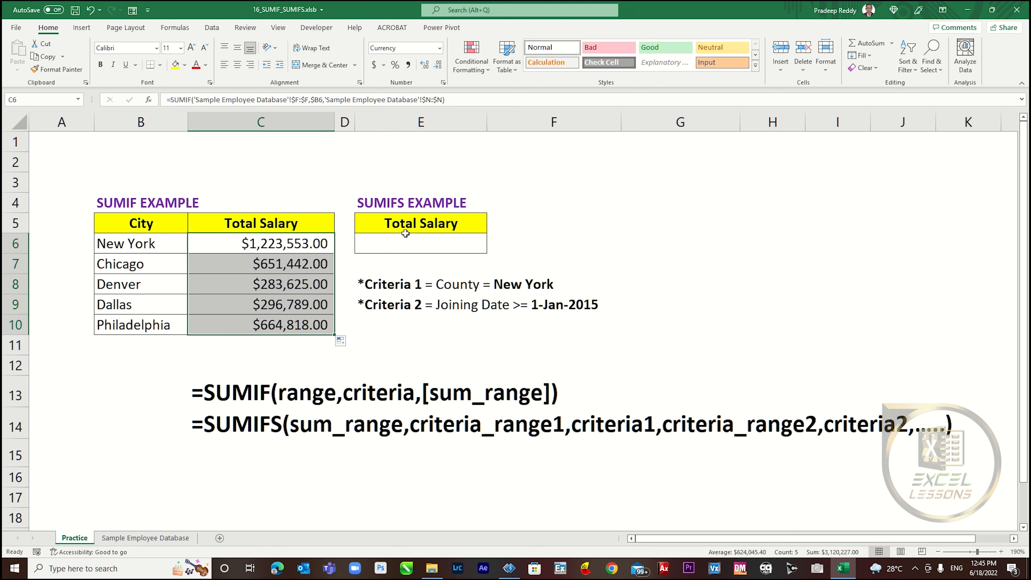
Start a SUMIFS formula in E6 with the employee database's Salary column, locked as $N:$N, as the sum range.
{"action": "left_click", "coordinate": [413, 240]}
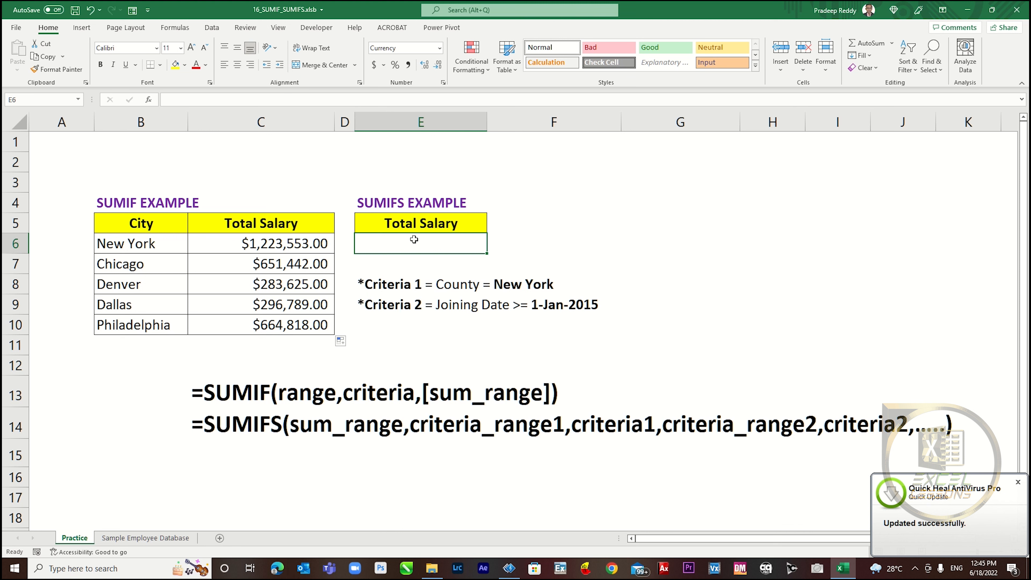
{"action": "type", "text": "="}
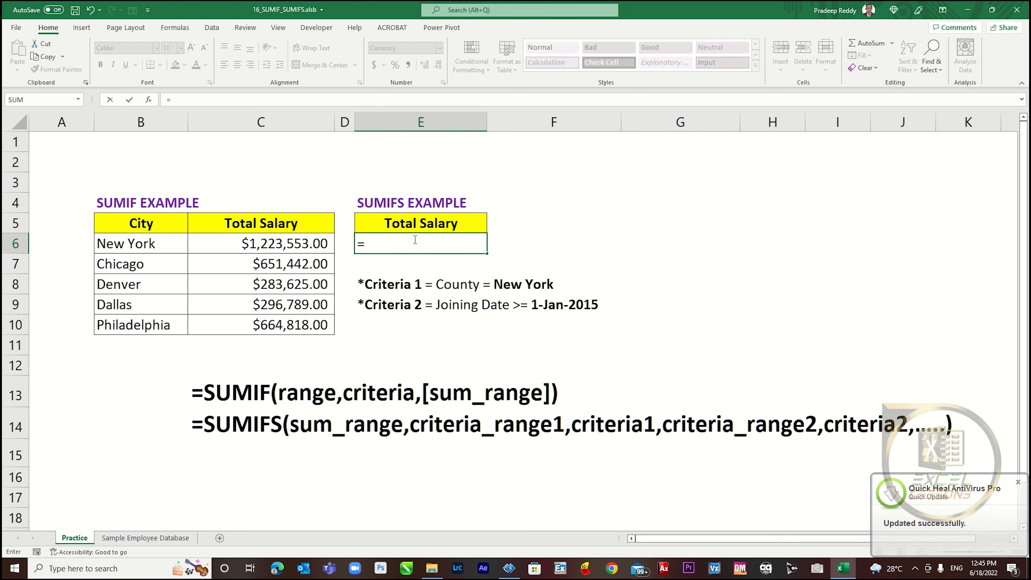
{"action": "type", "text": "sumifs"}
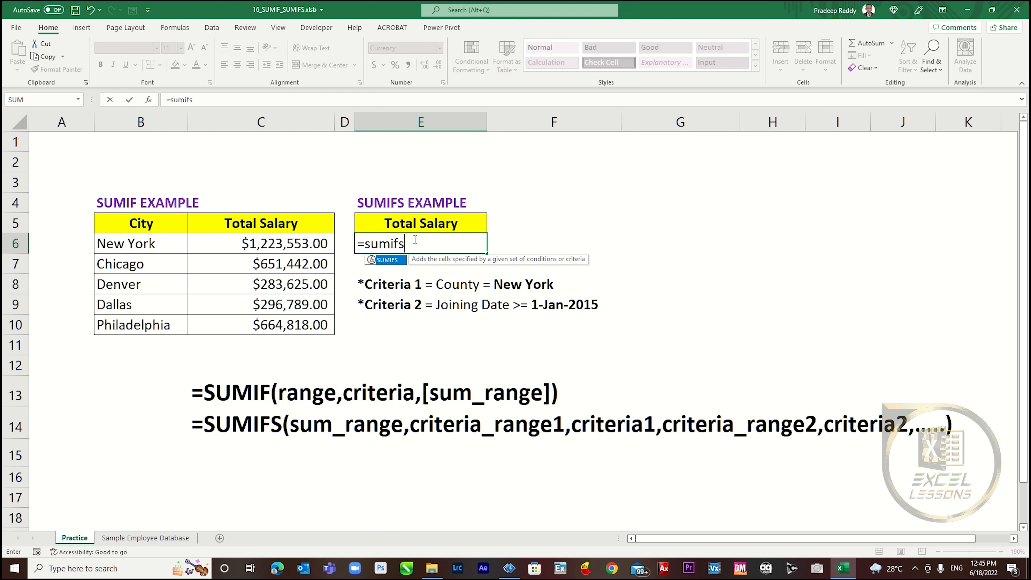
{"action": "key", "text": "Tab"}
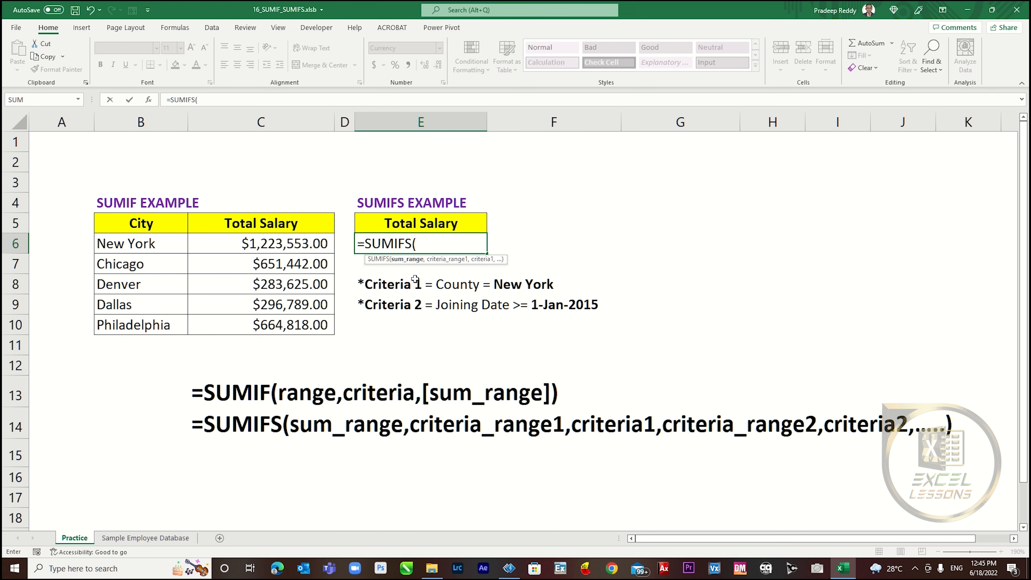
{"action": "left_click", "coordinate": [168, 543]}
{"action": "left_click", "coordinate": [732, 113]}
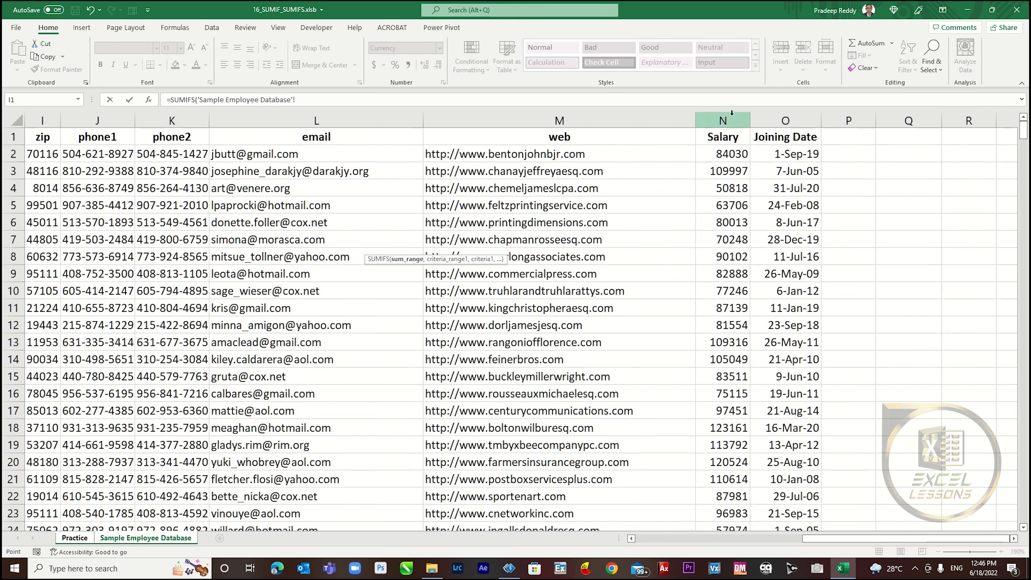
{"action": "key", "text": "F4"}
{"action": "type", "text": ","}
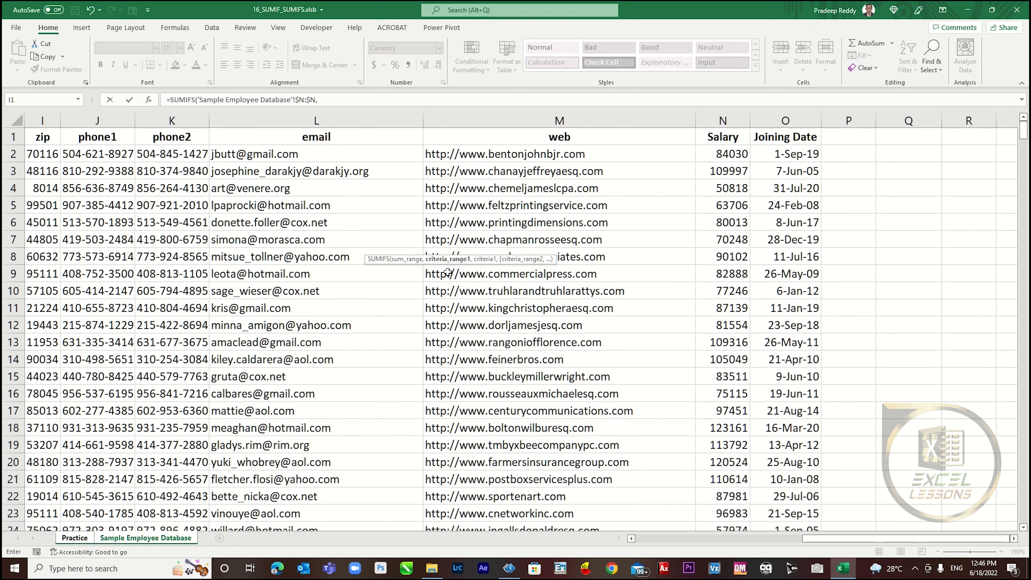
Add the city column, locked as $F:$F, as the first criteria range with "New York" as its criterion.
{"action": "scroll", "coordinate": [617, 349], "scroll_direction": "left", "scroll_amount": 3}
{"action": "left_click", "coordinate": [676, 116]}
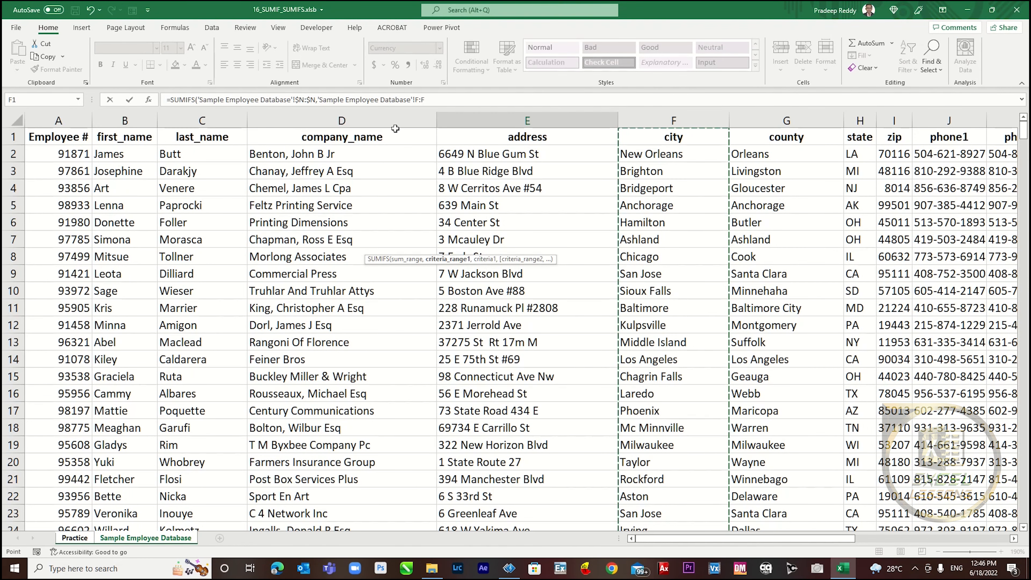
{"action": "key", "text": "F4"}
{"action": "type", "text": ","}
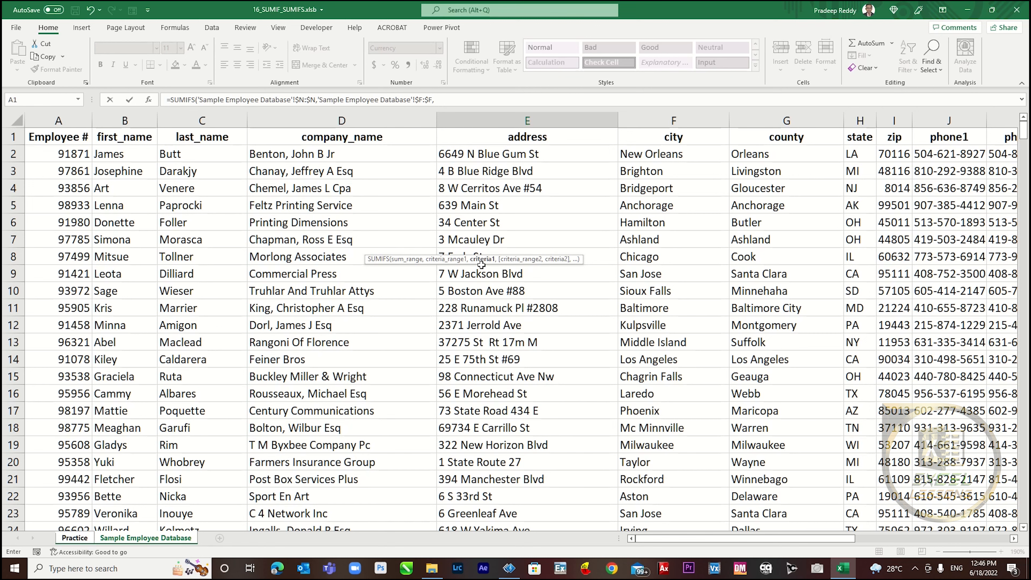
{"action": "type", "text": "\"New Yor"}
{"action": "left_click", "coordinate": [74, 538]}
{"action": "type", "text": "k\""}
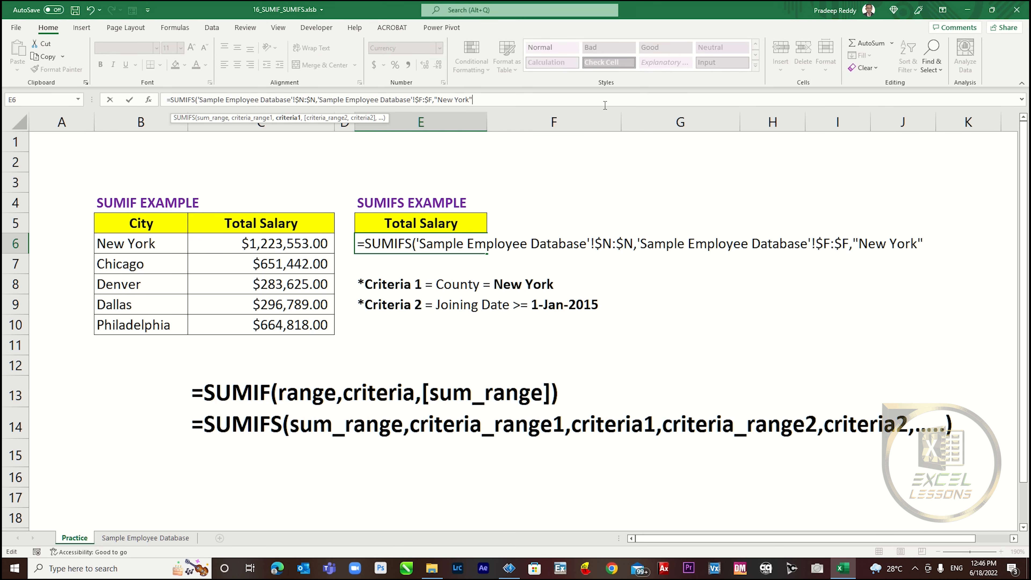
{"action": "type", "text": ","}
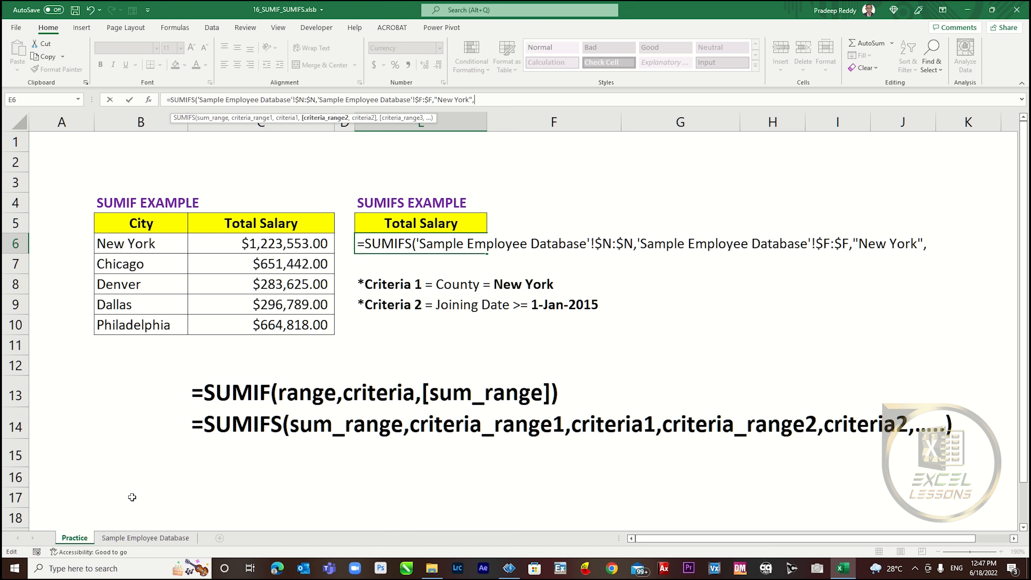
Add the Joining Date column as $O:$O with criterion ">=1/1/2015", complete the SUMIFS formula, and select E6.
{"action": "left_click", "coordinate": [143, 541]}
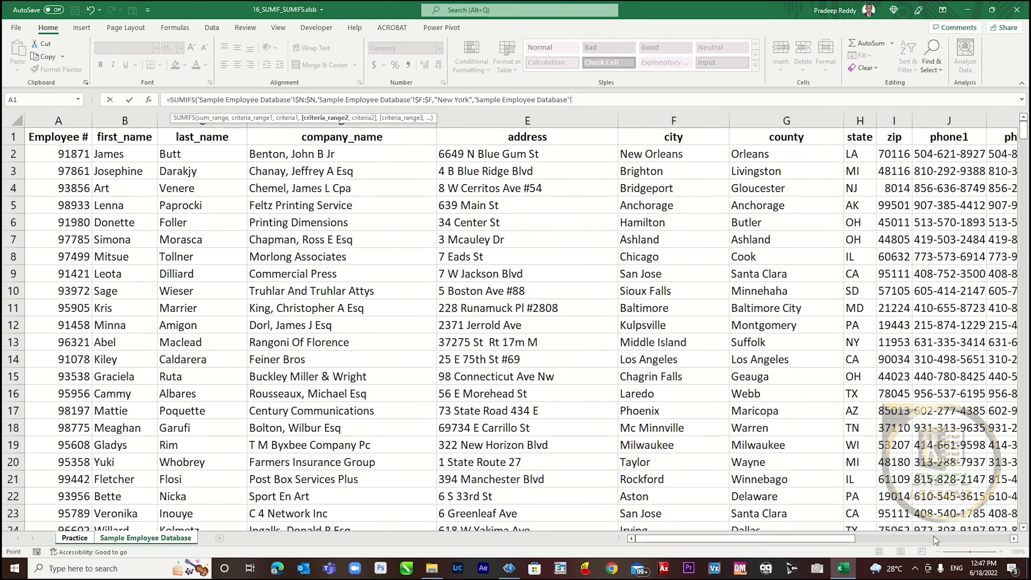
{"action": "left_click", "coordinate": [984, 542]}
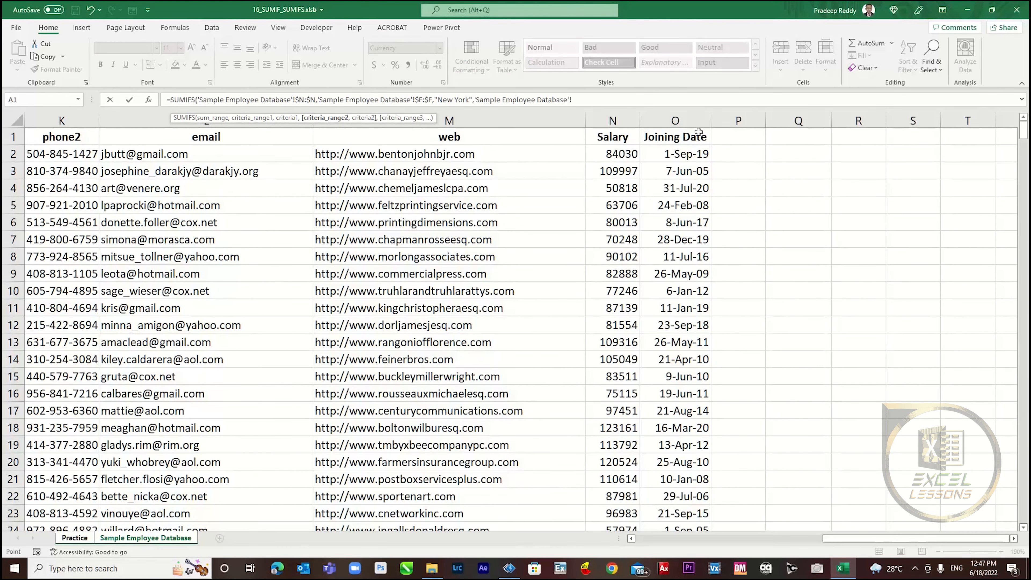
{"action": "left_click", "coordinate": [689, 121]}
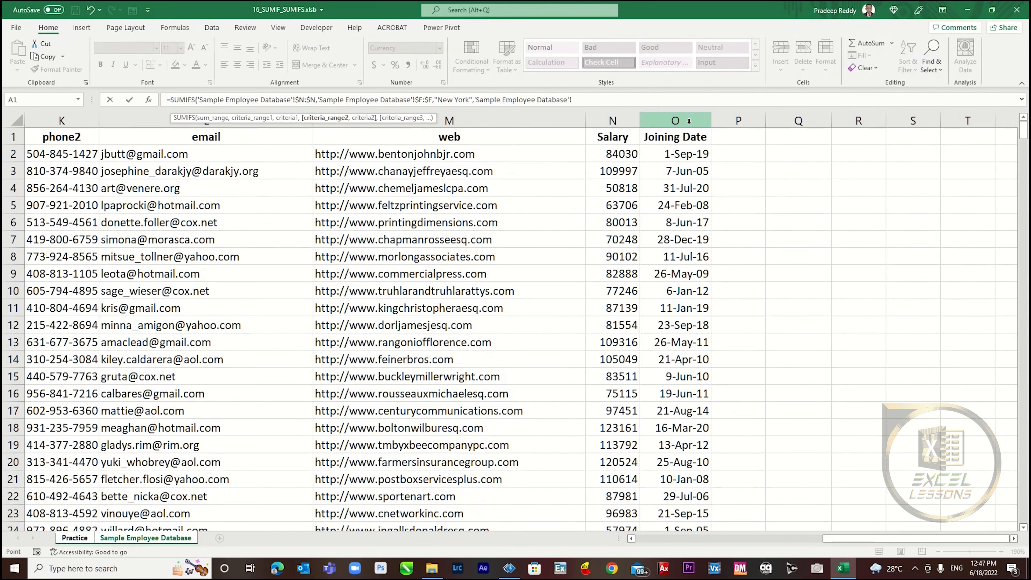
{"action": "left_click", "coordinate": [689, 121]}
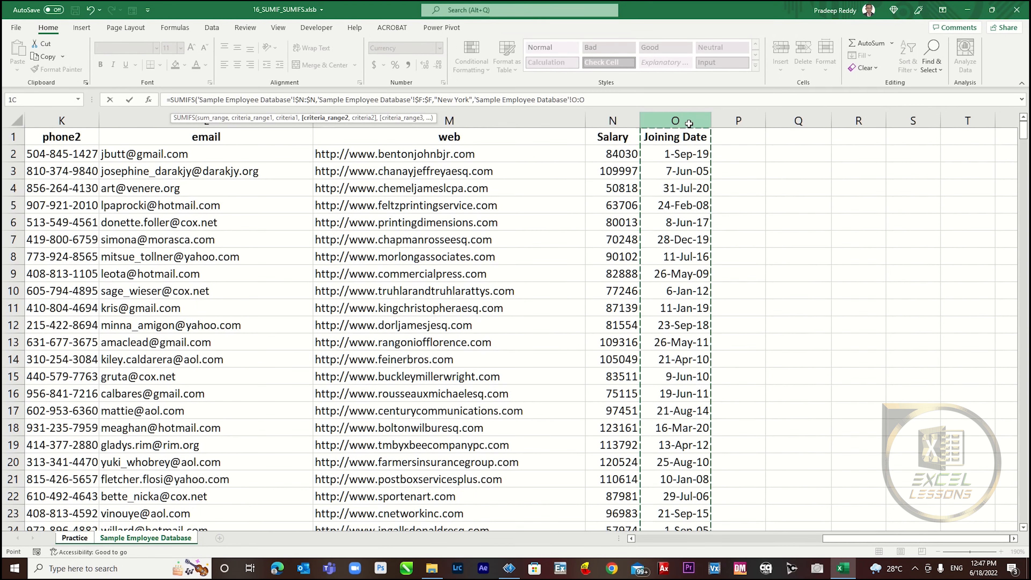
{"action": "key", "text": "F4"}
{"action": "type", "text": ","}
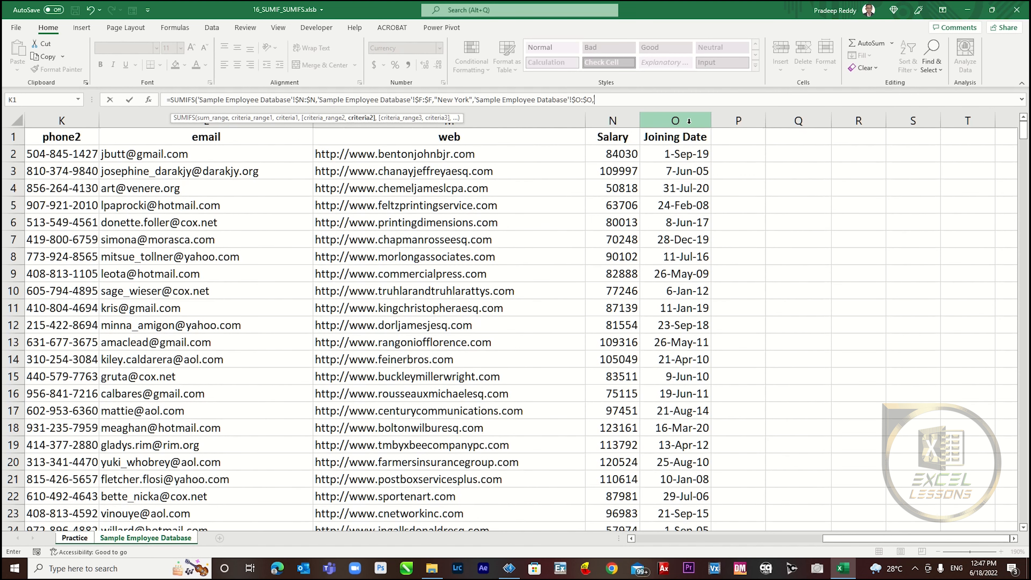
{"action": "type", "text": "\">=1/1/2015\")"}
{"action": "key", "text": "Return"}
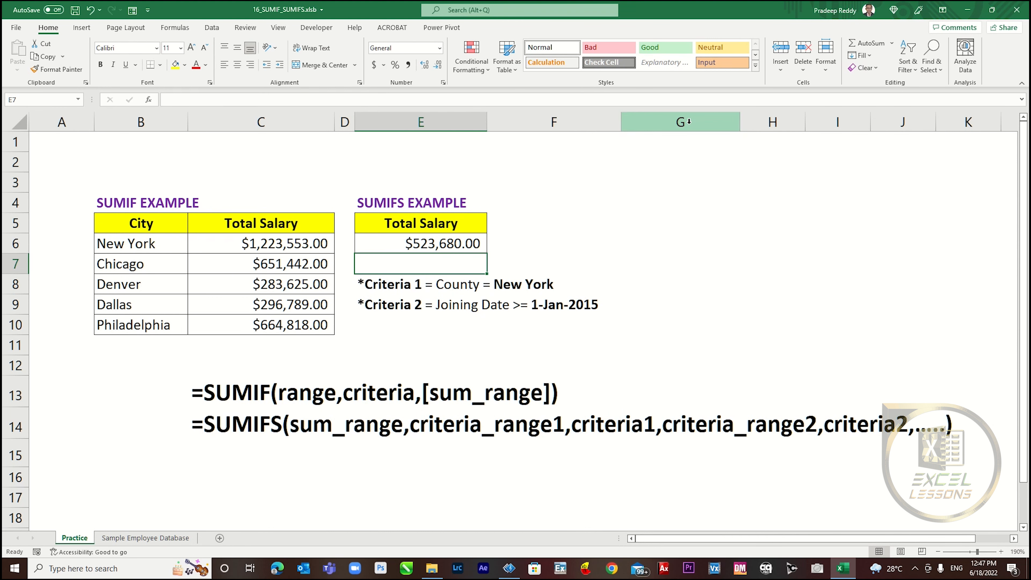
{"action": "left_click", "coordinate": [526, 242]}
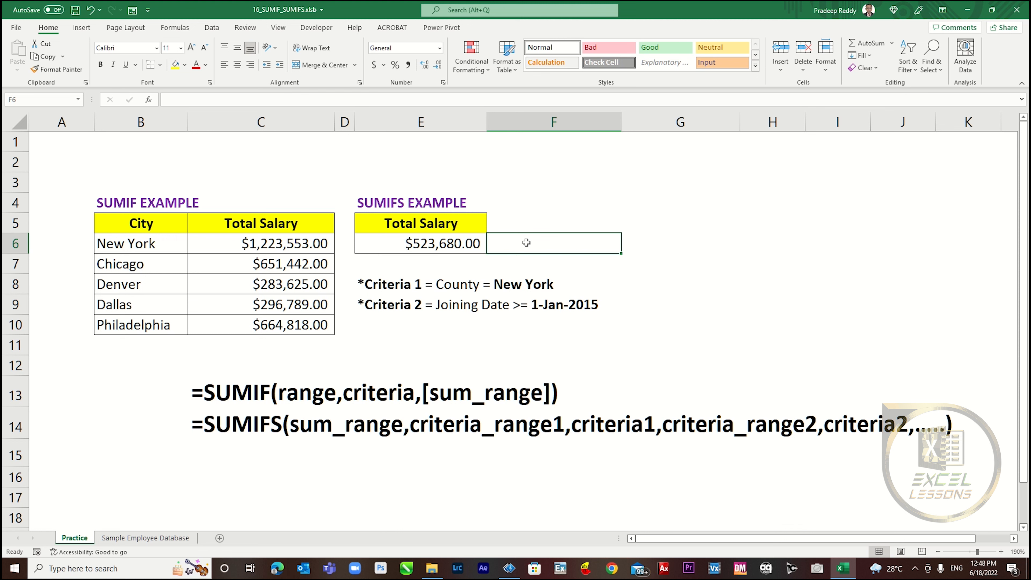
{"action": "left_click", "coordinate": [452, 246]}
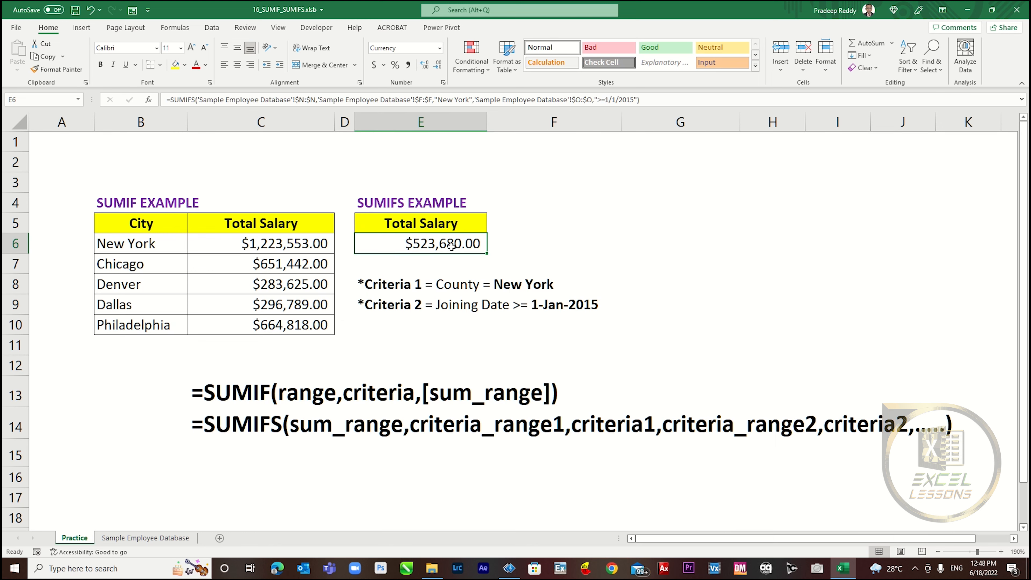
Turn on header filters in the Sample Employee Database sheet and filter Joining Date to the years 2015 through 2021.
{"action": "key", "text": "ctrl+Page_Down"}
{"action": "key", "text": "ctrl+Right"}
{"action": "key", "text": "Left"}
{"action": "key", "text": "Right"}
{"action": "key", "text": "alt+Down"}
{"action": "key", "text": "Down"}
{"action": "key", "text": "Down"}
{"action": "key", "text": "Down"}
{"action": "key", "text": "Down"}
{"action": "key", "text": "Down"}
{"action": "key", "text": "Down"}
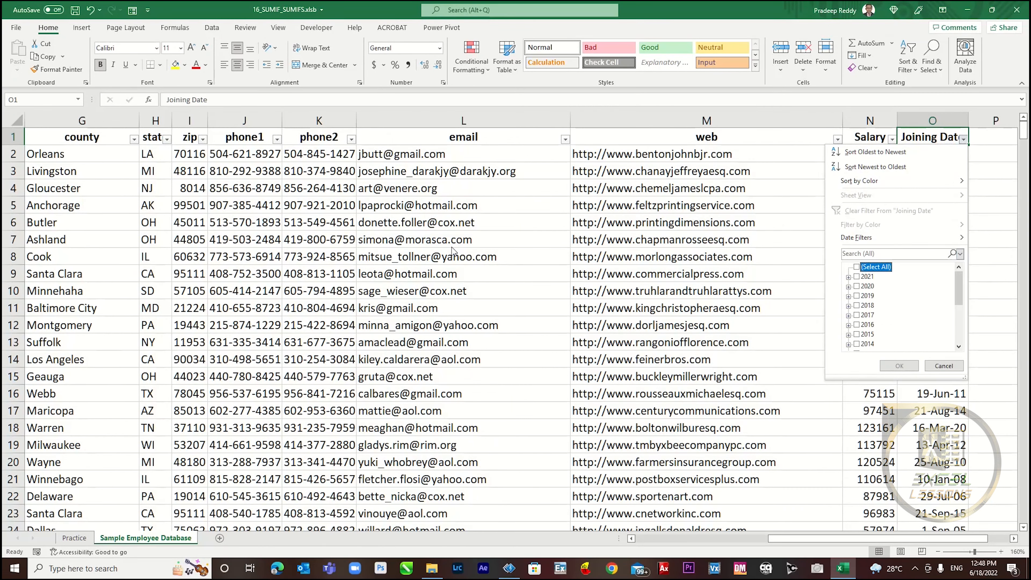
{"action": "key", "text": "space"}
{"action": "key", "text": "Down"}
{"action": "key", "text": "space"}
{"action": "key", "text": "Down"}
{"action": "key", "text": "space"}
{"action": "key", "text": "Down"}
{"action": "key", "text": "space"}
{"action": "key", "text": "Down"}
{"action": "key", "text": "space"}
{"action": "key", "text": "Down"}
{"action": "key", "text": "space"}
{"action": "key", "text": "Tab"}
{"action": "key", "text": "Return"}
{"action": "key", "text": "Down"}
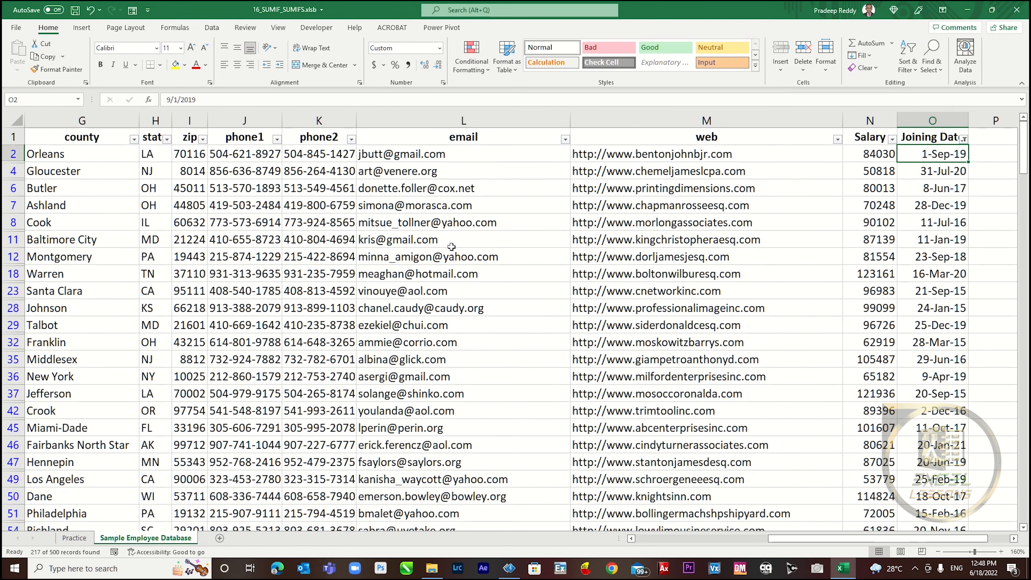
{"action": "key", "text": "ctrl+shift+Down"}
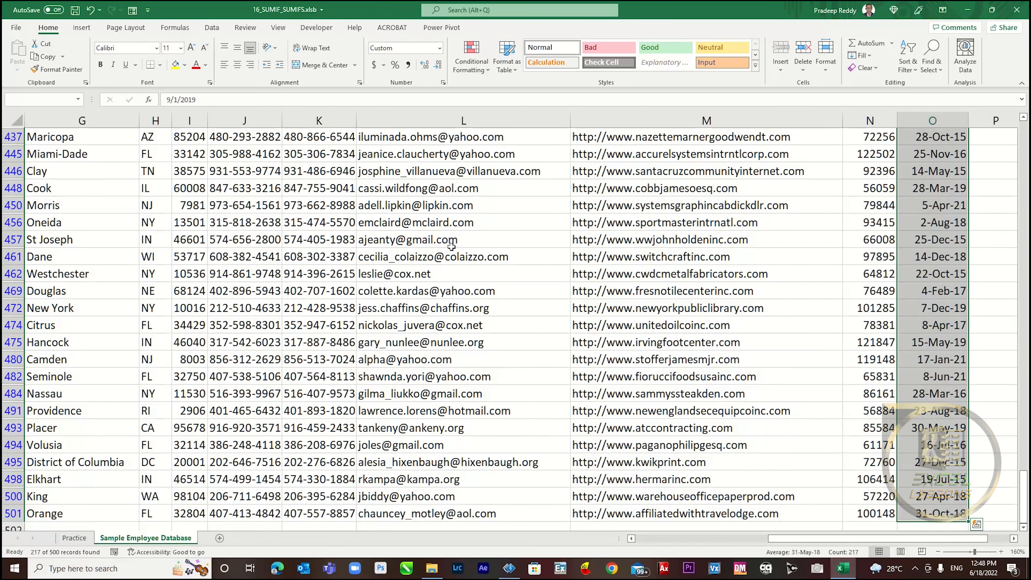
{"action": "key", "text": "ctrl+Up"}
{"action": "key", "text": "Left"}
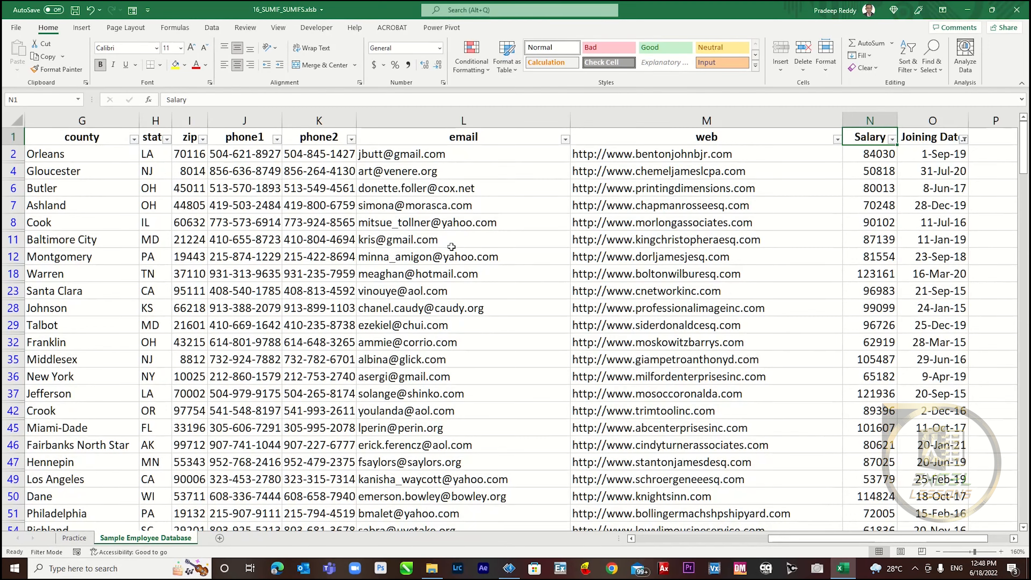
Filter the city column to show only New York.
{"action": "key", "text": "Left"}
{"action": "key", "text": "Left"}
{"action": "key", "text": "Left"}
{"action": "key", "text": "Left"}
{"action": "key", "text": "Left"}
{"action": "key", "text": "Left"}
{"action": "key", "text": "Left"}
{"action": "key", "text": "Left"}
{"action": "key", "text": "Left"}
{"action": "key", "text": "Left"}
{"action": "key", "text": "Left"}
{"action": "key", "text": "Left"}
{"action": "key", "text": "Left"}
{"action": "key", "text": "Right"}
{"action": "key", "text": "Right"}
{"action": "key", "text": "Left"}
{"action": "key", "text": "Left"}
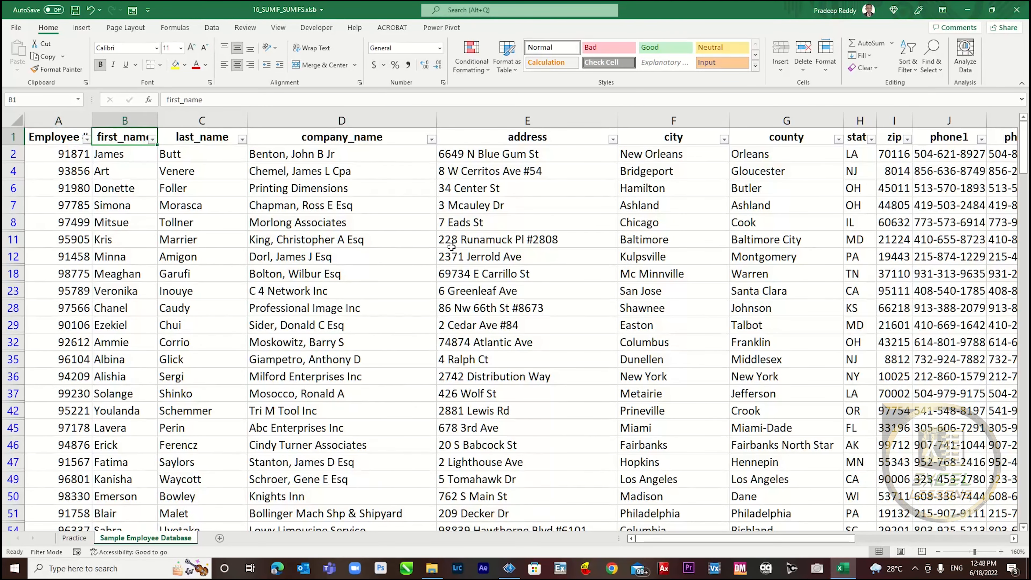
{"action": "key", "text": "Right"}
{"action": "key", "text": "Right"}
{"action": "key", "text": "Right"}
{"action": "key", "text": "Right"}
{"action": "key", "text": "Right"}
{"action": "key", "text": "Right"}
{"action": "key", "text": "Left"}
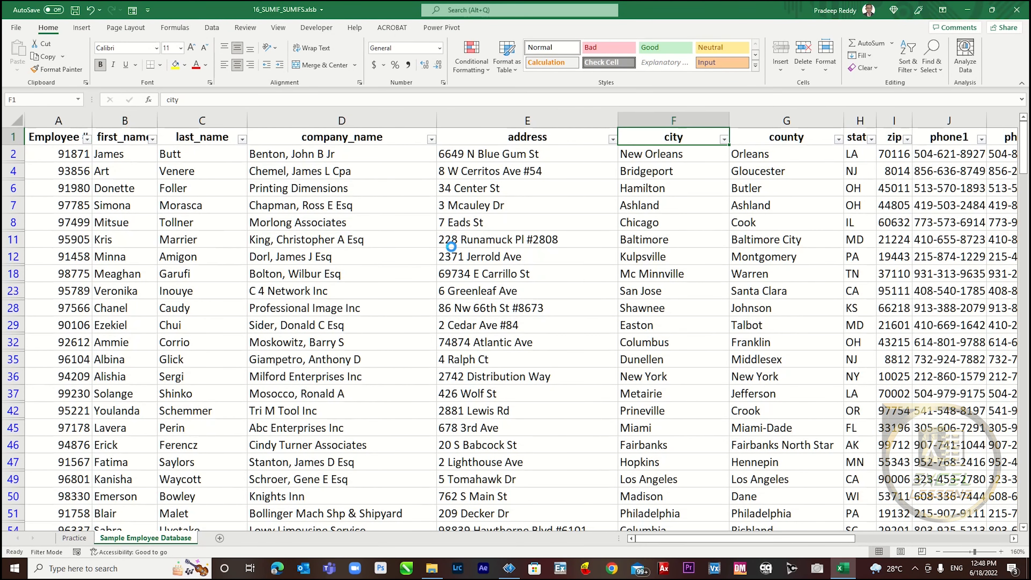
{"action": "key", "text": "alt+Down"}
{"action": "key", "text": "space"}
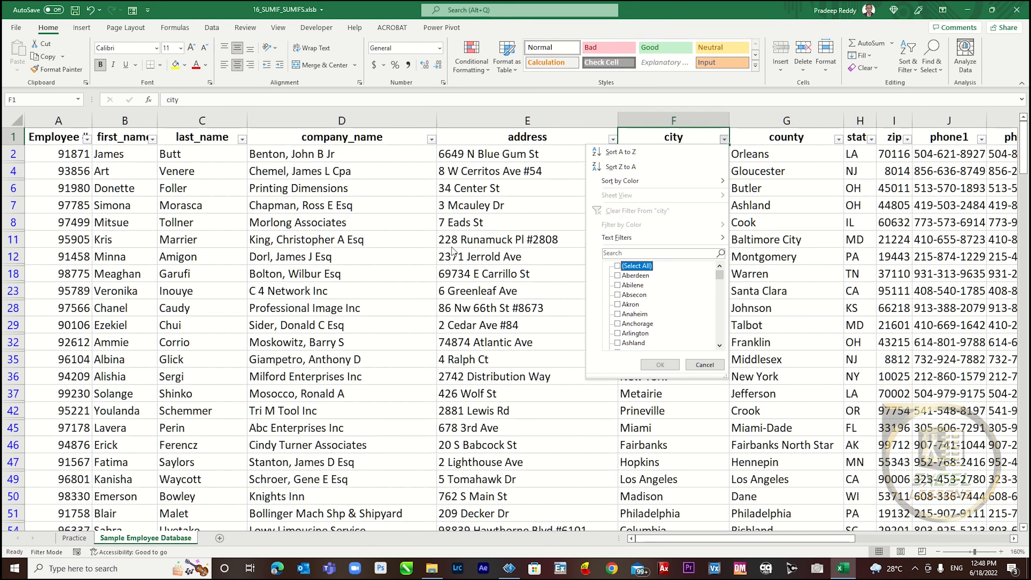
{"action": "type", "text": "new"}
{"action": "key", "text": "Down"}
{"action": "key", "text": "Down"}
{"action": "key", "text": "Down"}
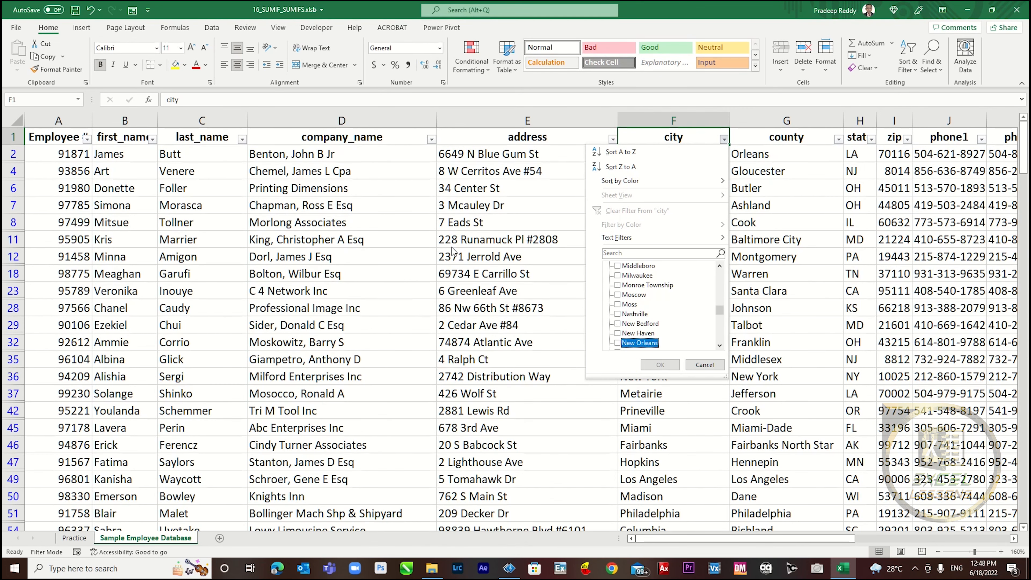
{"action": "key", "text": "space"}
{"action": "key", "text": "Return"}
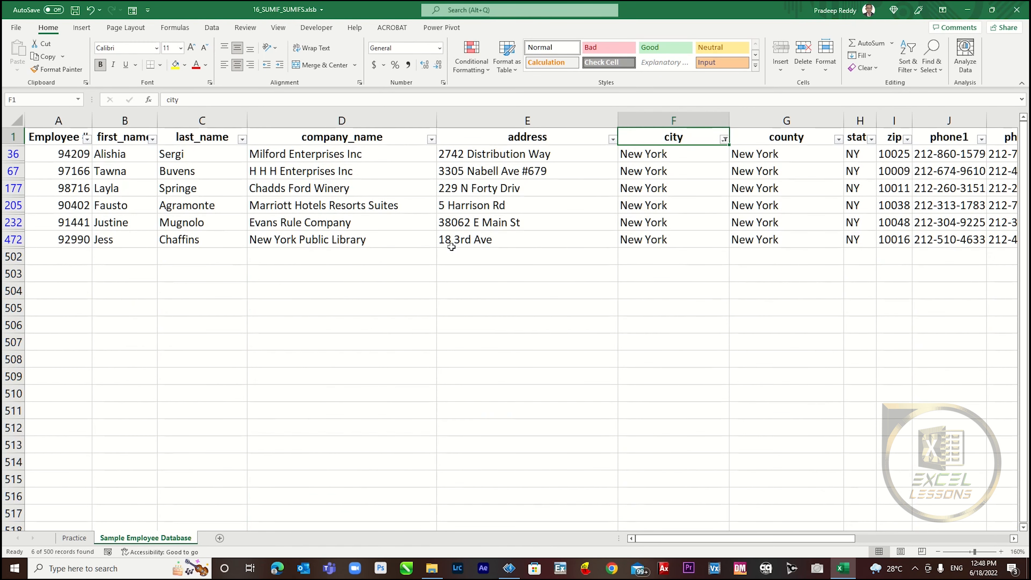
Select the filtered joining dates and the filtered salaries to check their sum, and return to the Practice sheet's SUMIFS result.
{"action": "key", "text": "ctrl+Right"}
{"action": "key", "text": "Right"}
{"action": "key", "text": "Left"}
{"action": "key", "text": "Down"}
{"action": "key", "text": "ctrl+shift+Down"}
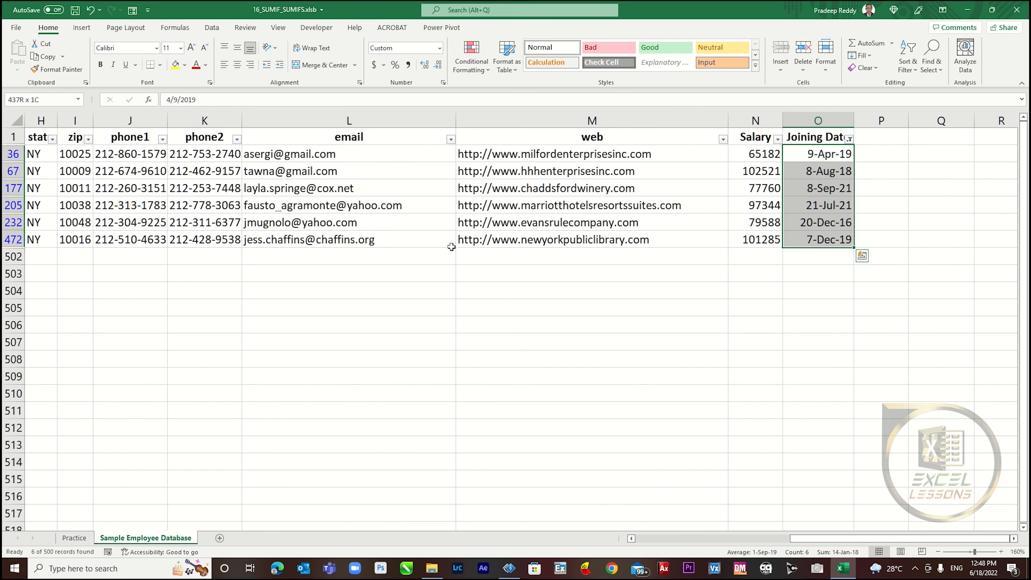
{"action": "key", "text": "Left"}
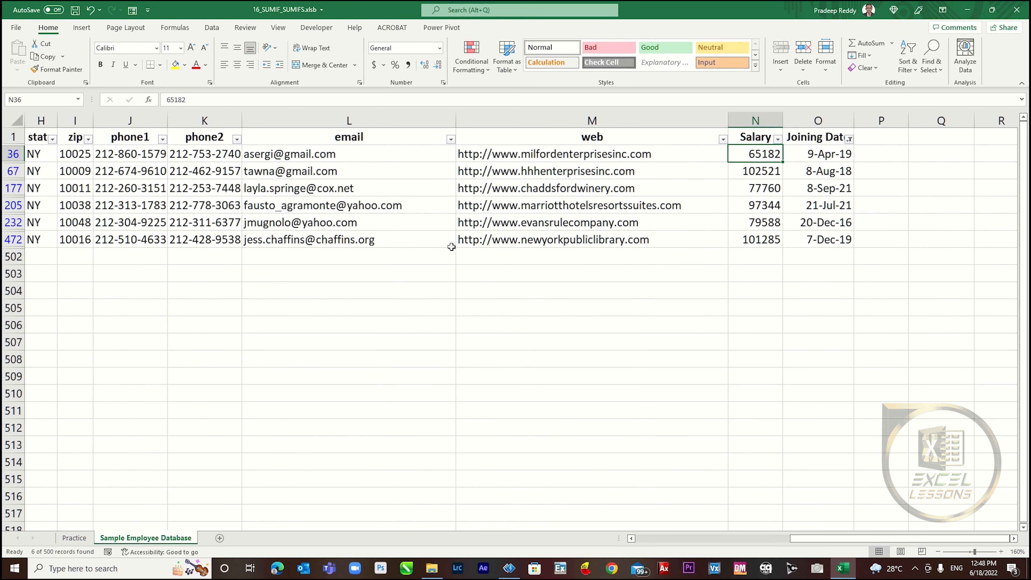
{"action": "key", "text": "ctrl+shift+Down"}
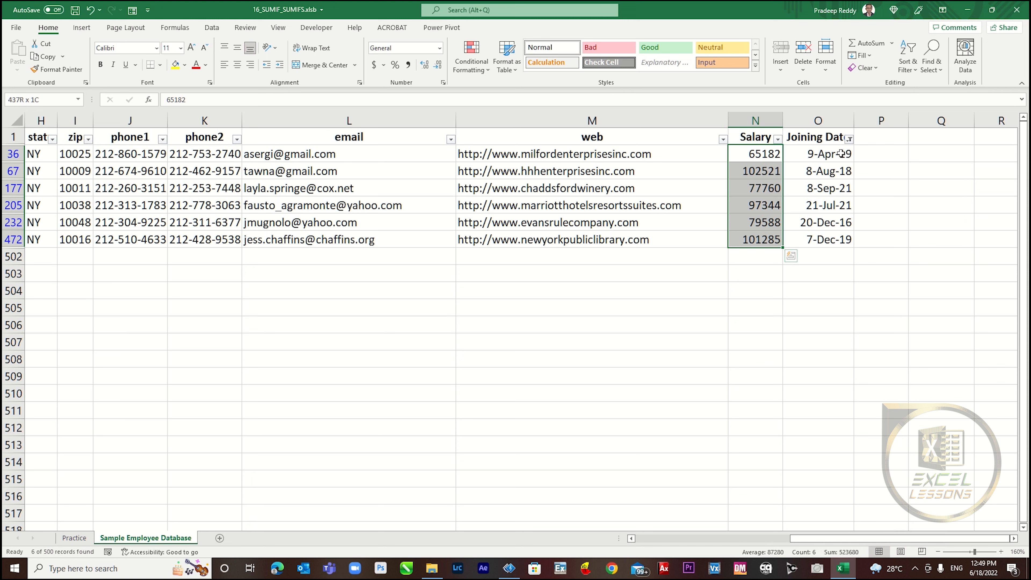
{"action": "key", "text": "ctrl+Page_Up"}
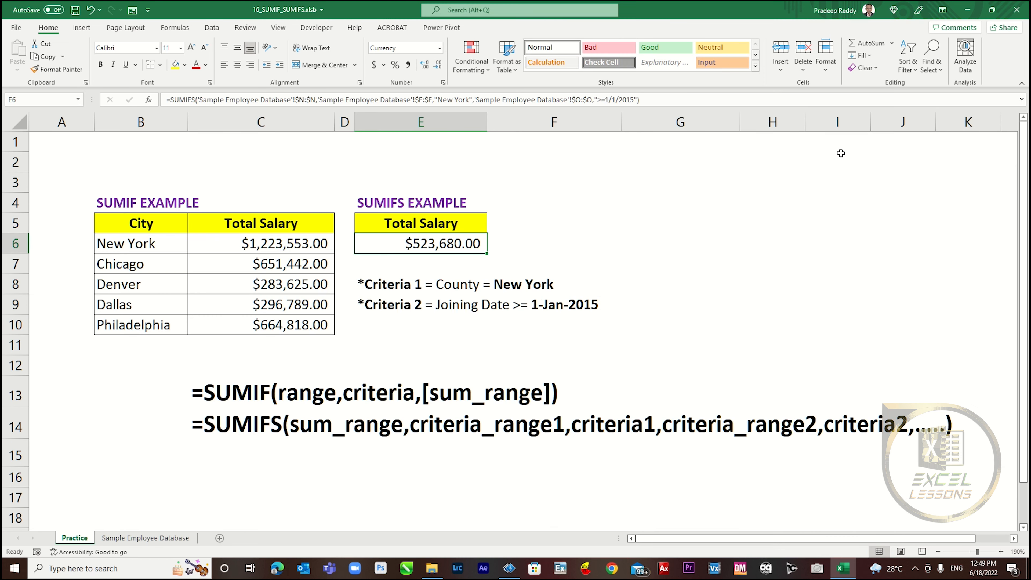